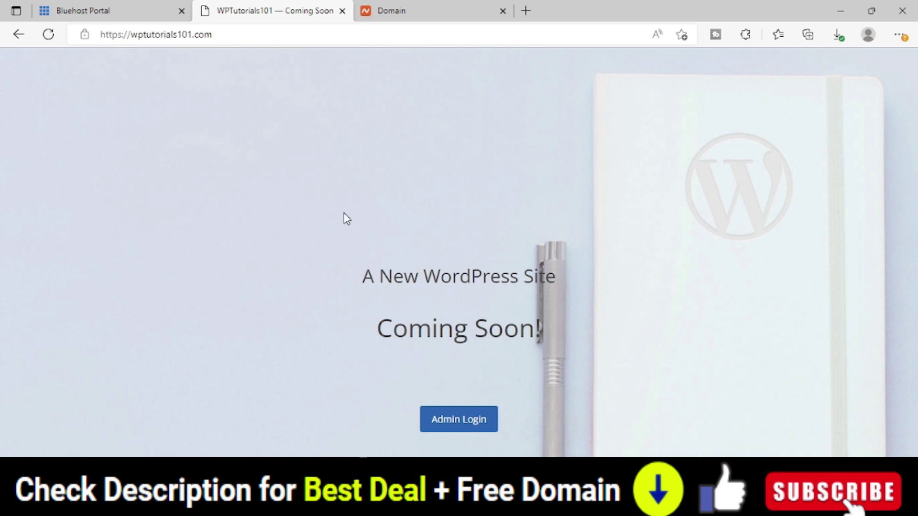
Step: Open the WPTutorials101 site's management page from My Sites in the Bluehost dashboard
left_click(108, 10)
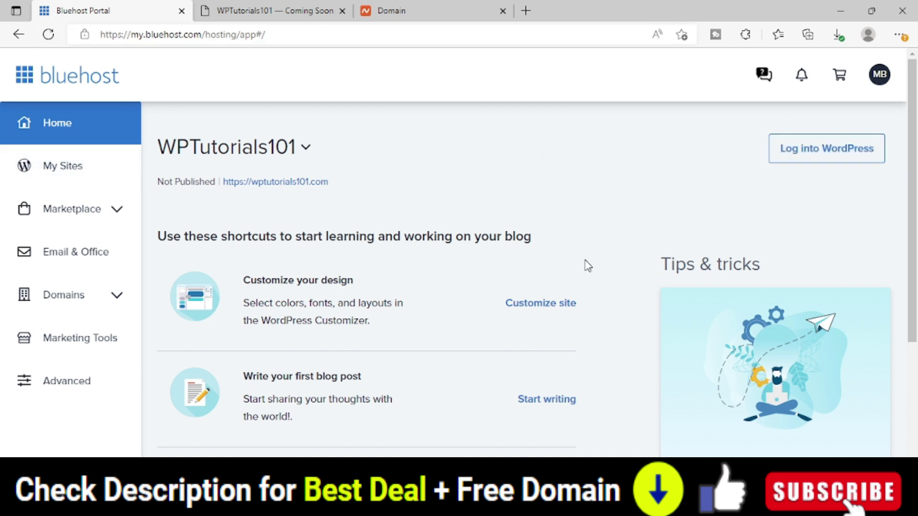
left_click(57, 173)
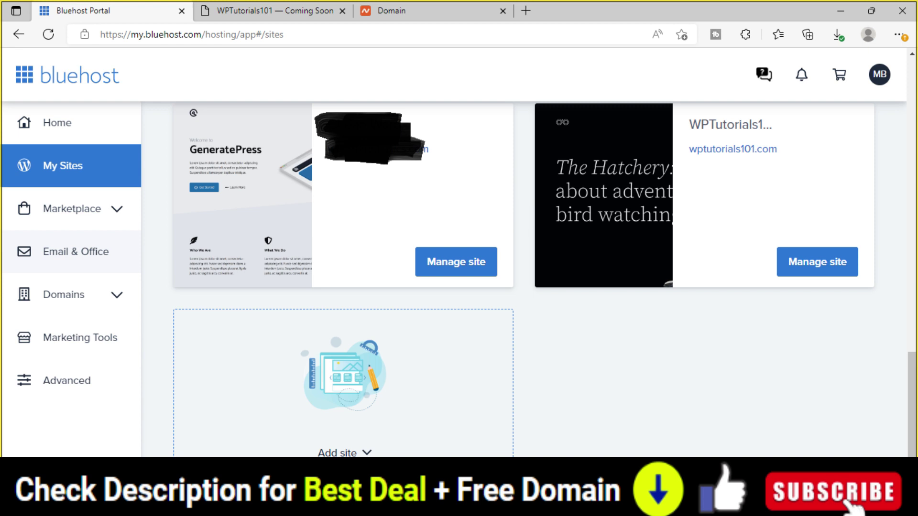
left_click(817, 262)
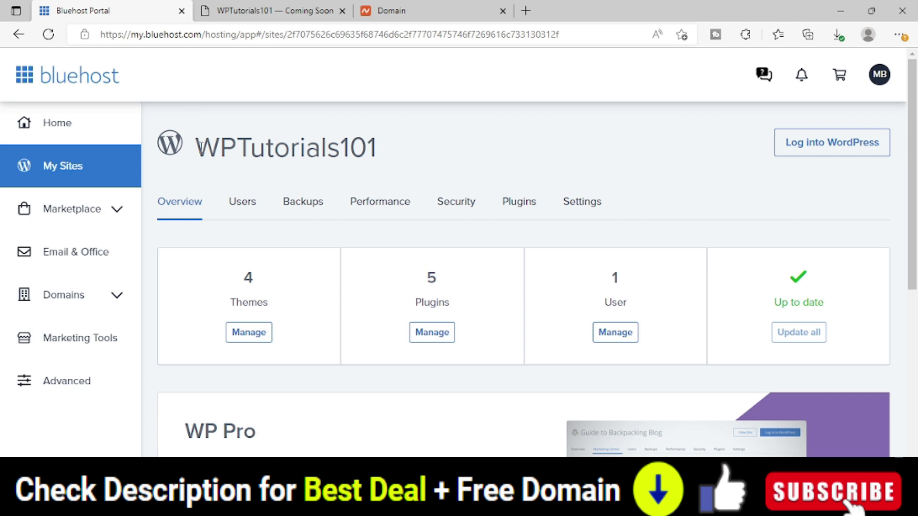
left_click_drag(195, 147, 425, 161)
Step: Open the WPTutorials101 Settings tab to reach the Coming Soon Page option
left_click(466, 165)
left_click(589, 210)
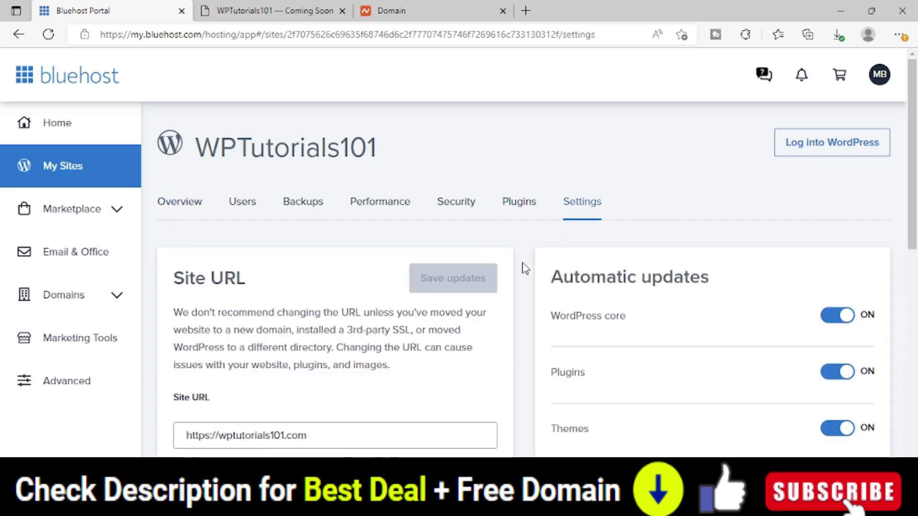
scroll(522, 269, "down", 3)
scroll(522, 269, "down", 2)
scroll(522, 269, "down", 3)
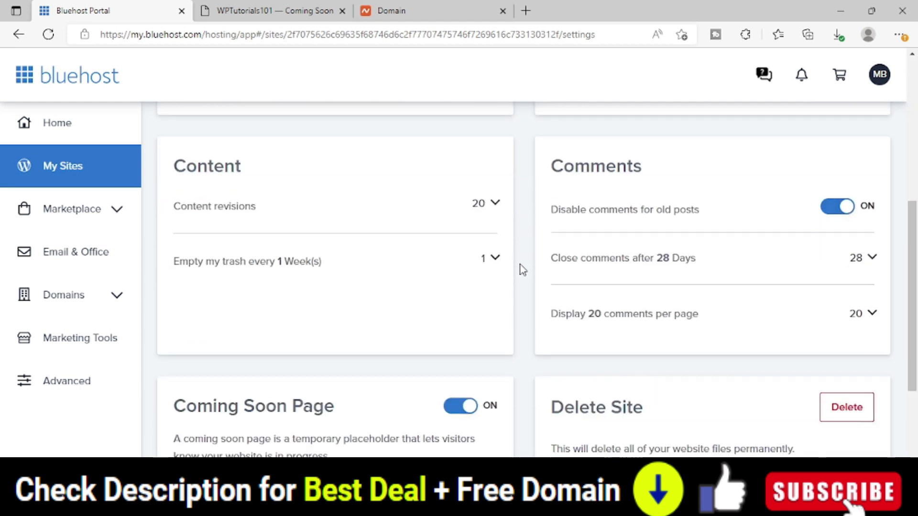
scroll(522, 269, "down", 3)
scroll(522, 269, "down", 2)
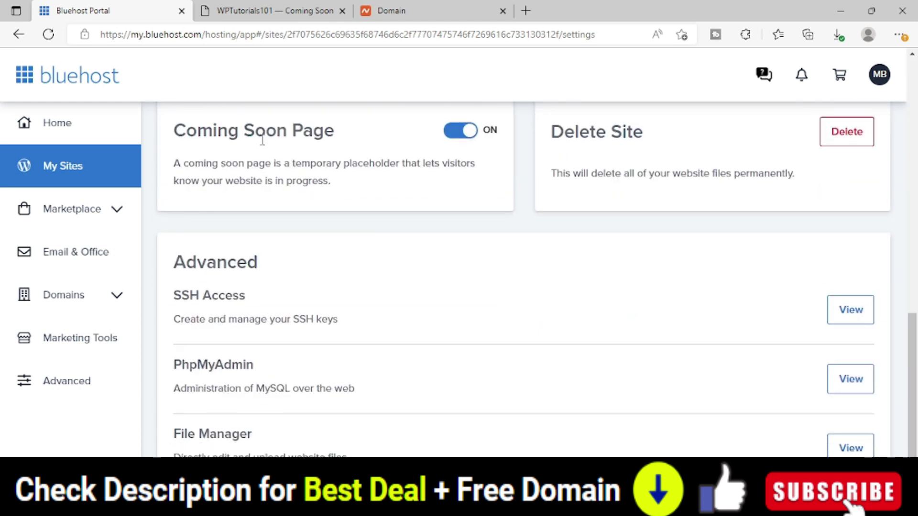
scroll(445, 228, "up", 2)
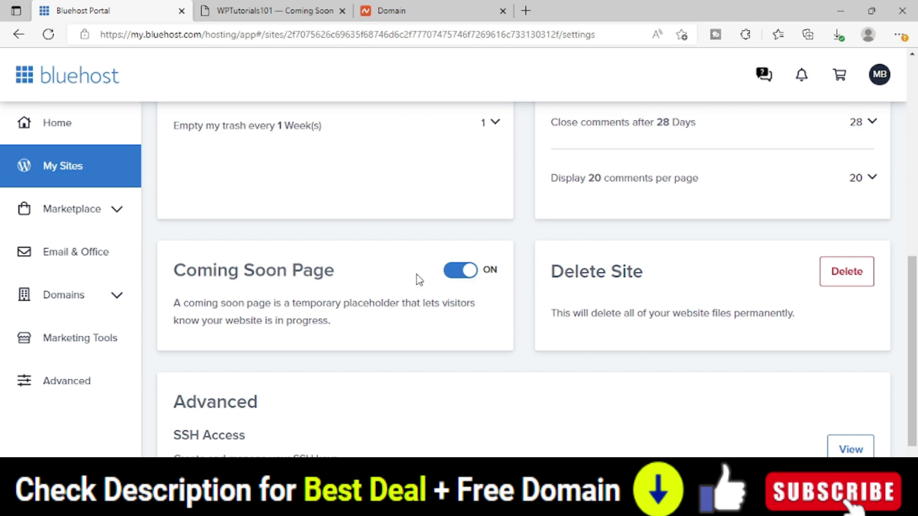
Step: Check the live Coming Soon page, then switch the site's Coming Soon Page toggle off
left_click(237, 10)
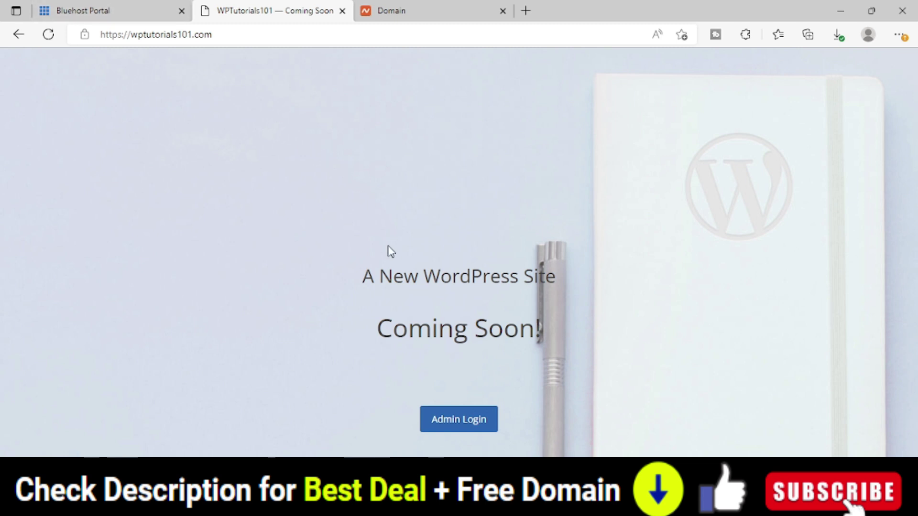
left_click(125, 15)
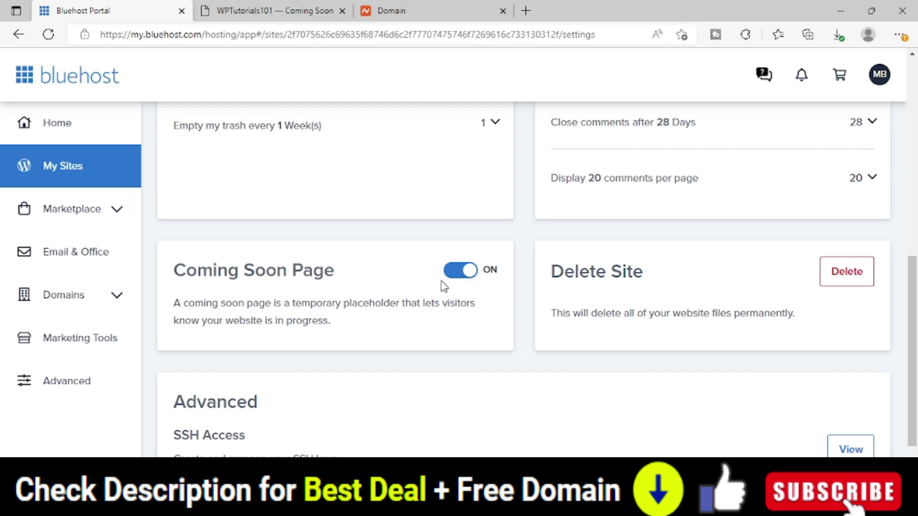
left_click(457, 279)
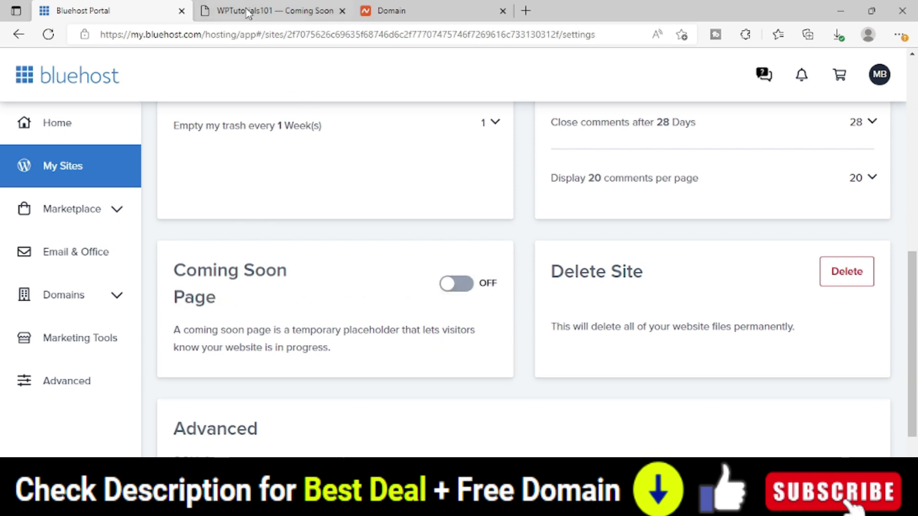
Step: Reload wptutorials101.com in its tab to confirm the Coming Soon page is gone
left_click(276, 10)
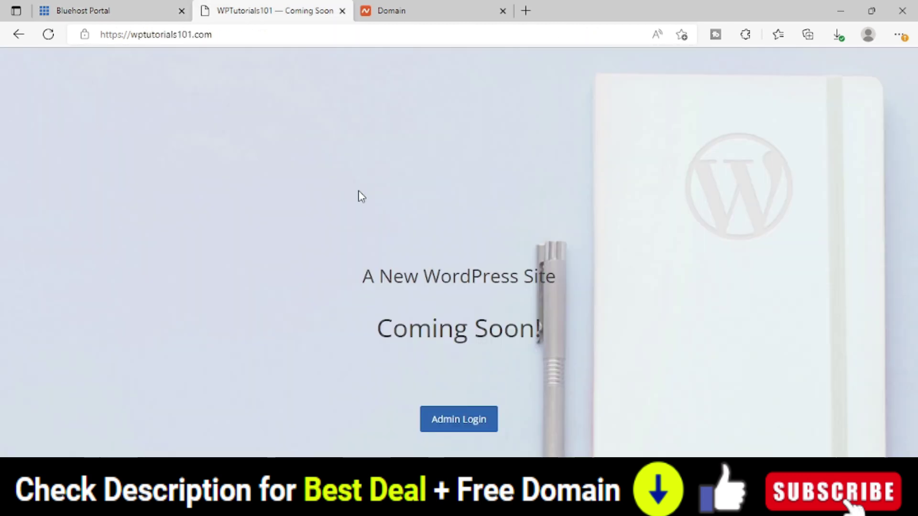
left_click(49, 35)
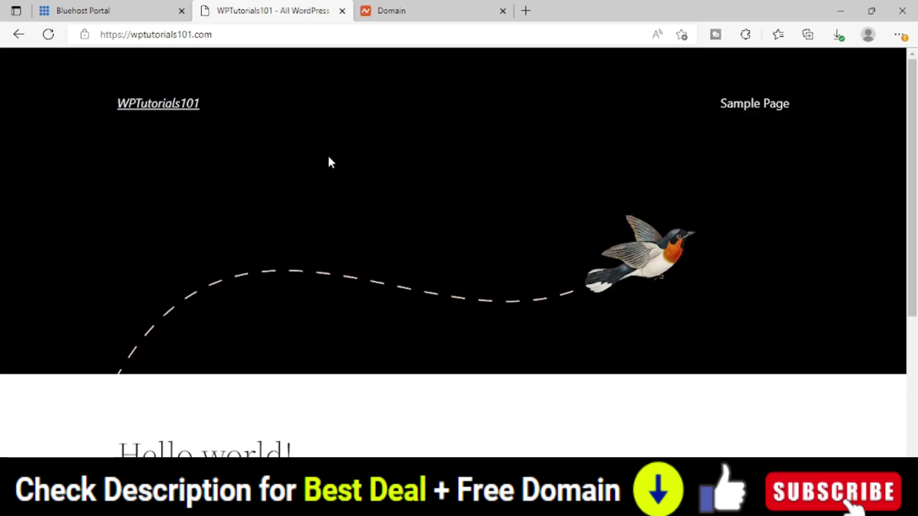
scroll(340, 164, "down", 5)
scroll(344, 173, "down", 1)
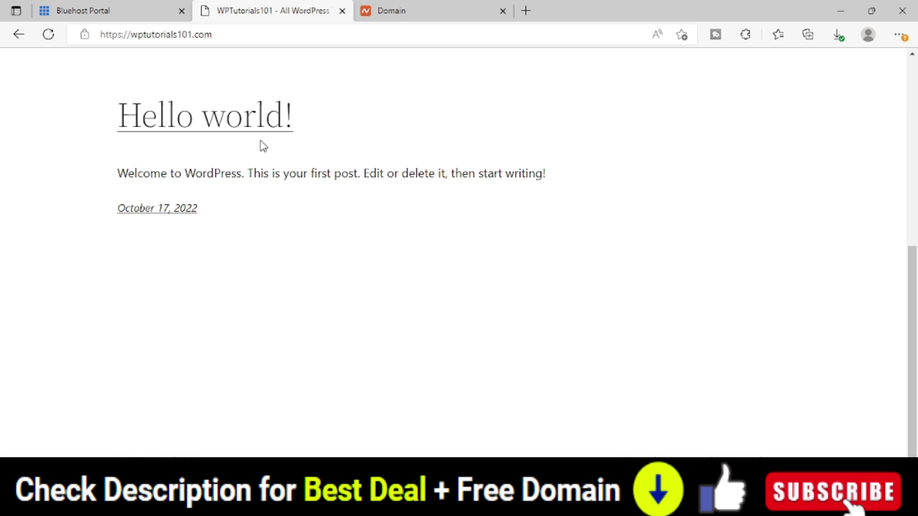
scroll(384, 294, "up", 6)
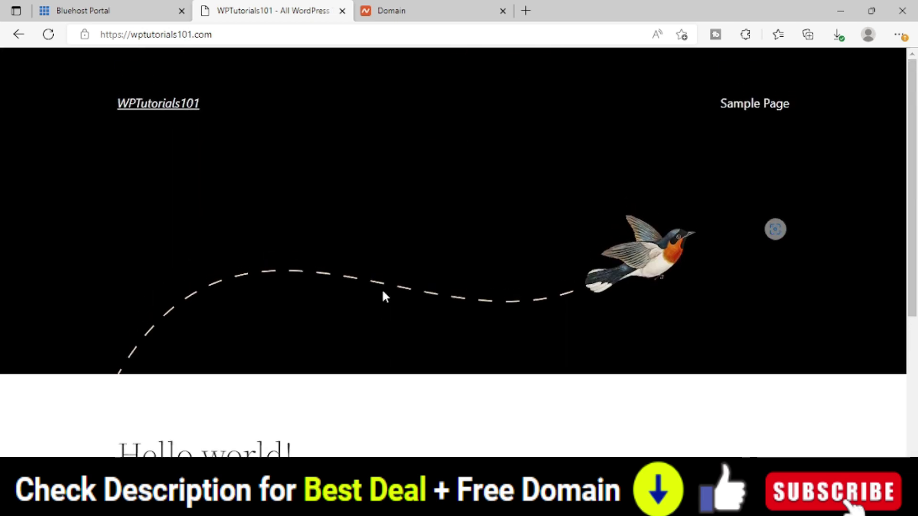